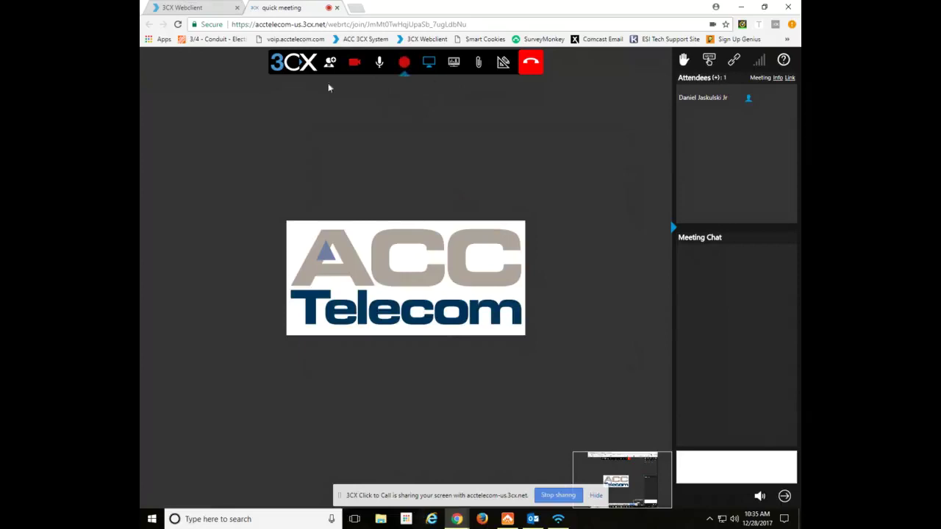
# Sign in to the 3CX Web Client with the extension number and password.
pyautogui.click(195, 9)
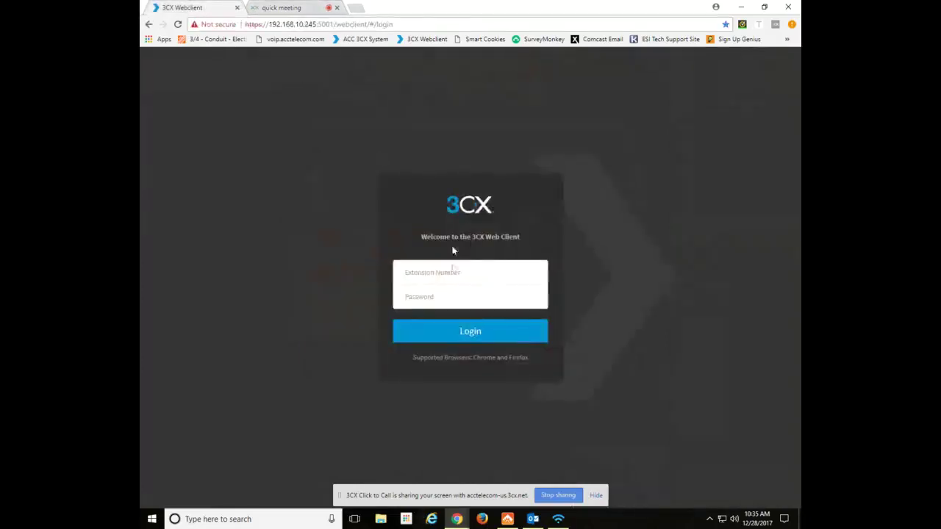
pyautogui.click(450, 275)
pyautogui.write('6470')
pyautogui.press('Tab')
pyautogui.press('Return')
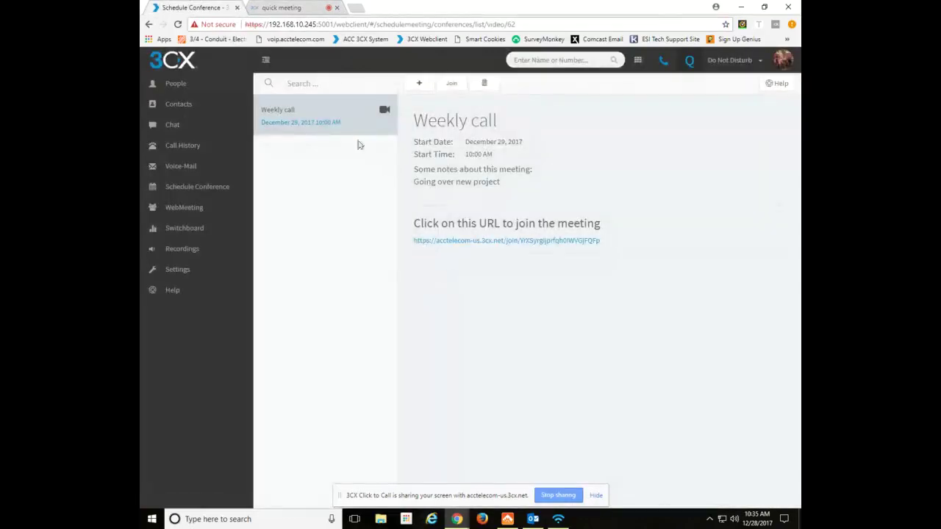
# Delete the old Weekly call conference and start a new conference form.
pyautogui.click(483, 83)
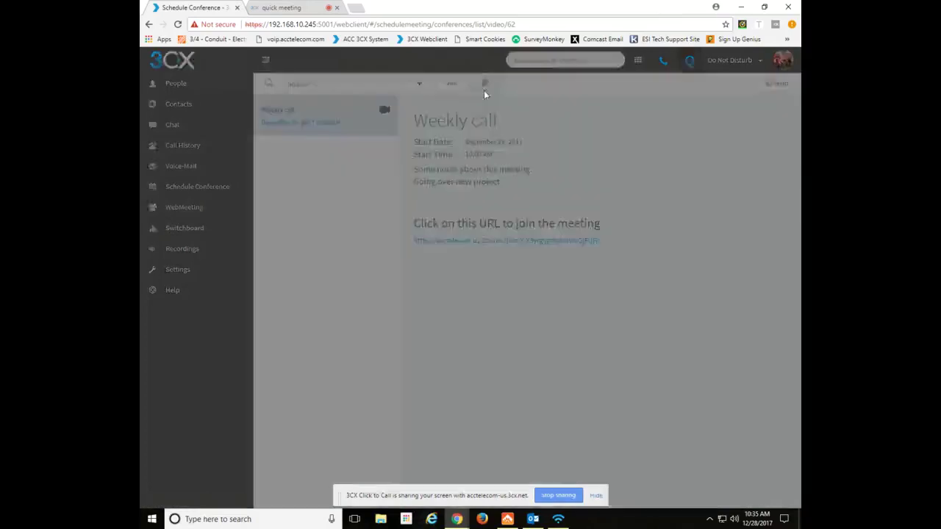
pyautogui.click(567, 145)
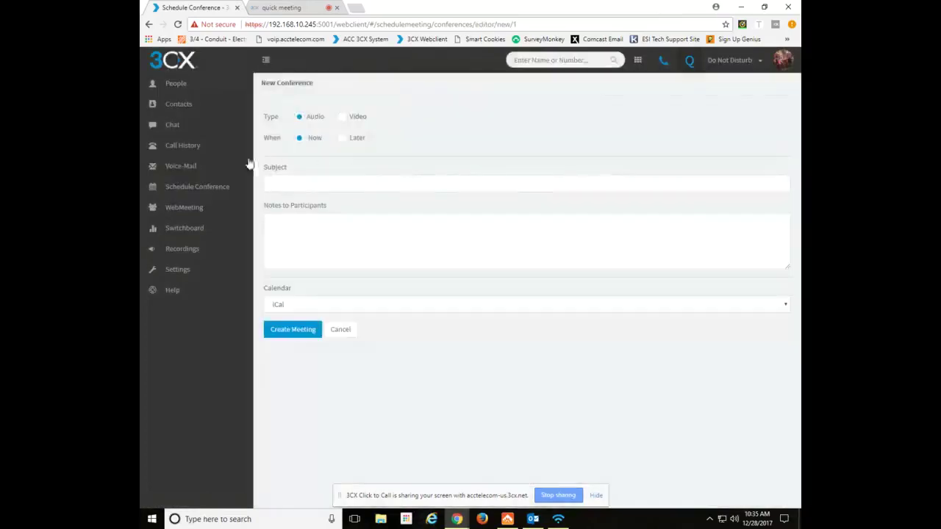
pyautogui.click(178, 85)
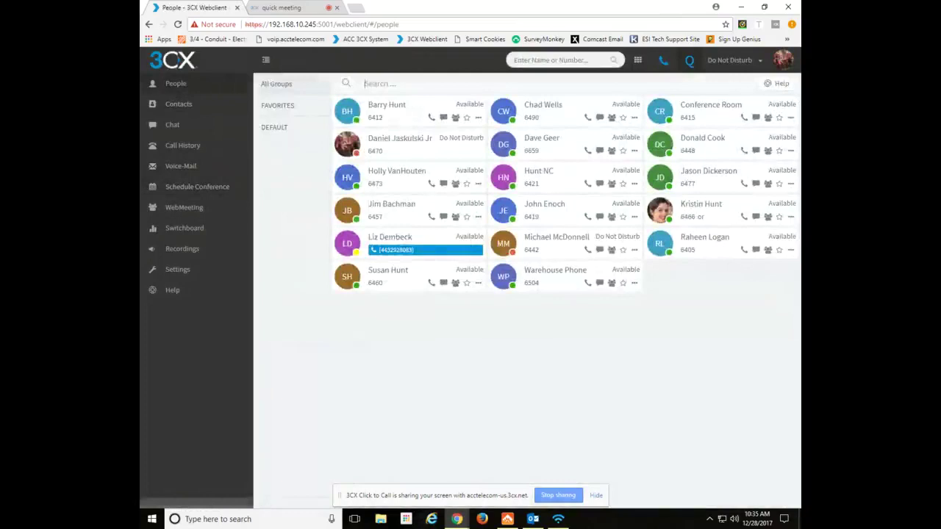
pyautogui.click(187, 188)
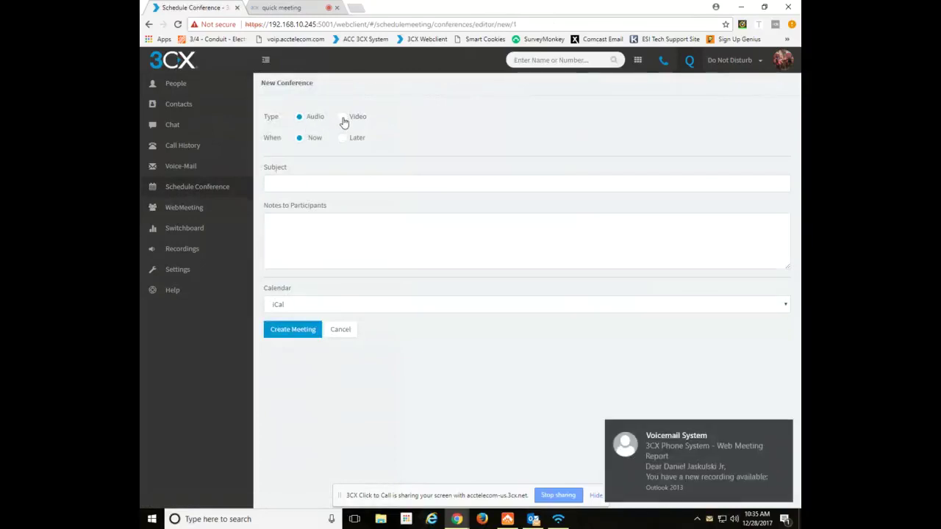
# Choose Video held Later, dated December 29, 2017, starting at 10:00 AM.
pyautogui.click(347, 120)
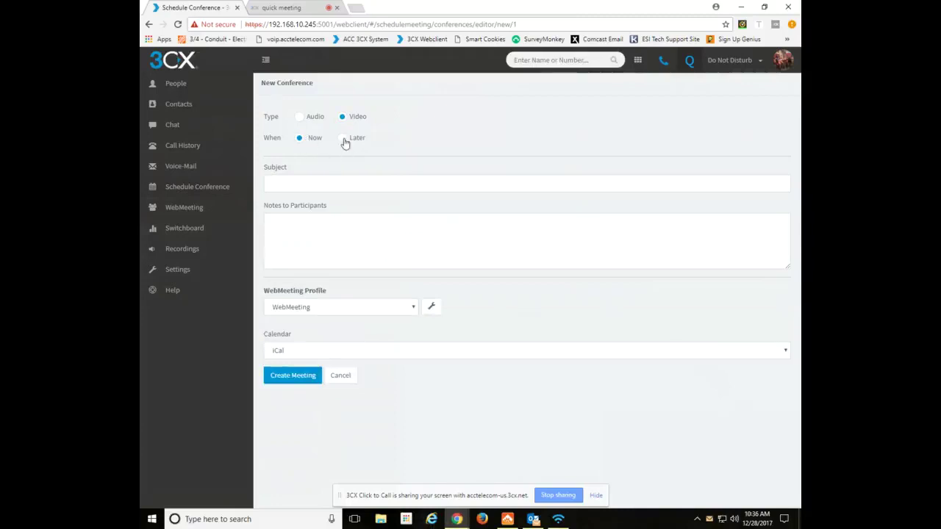
pyautogui.click(344, 140)
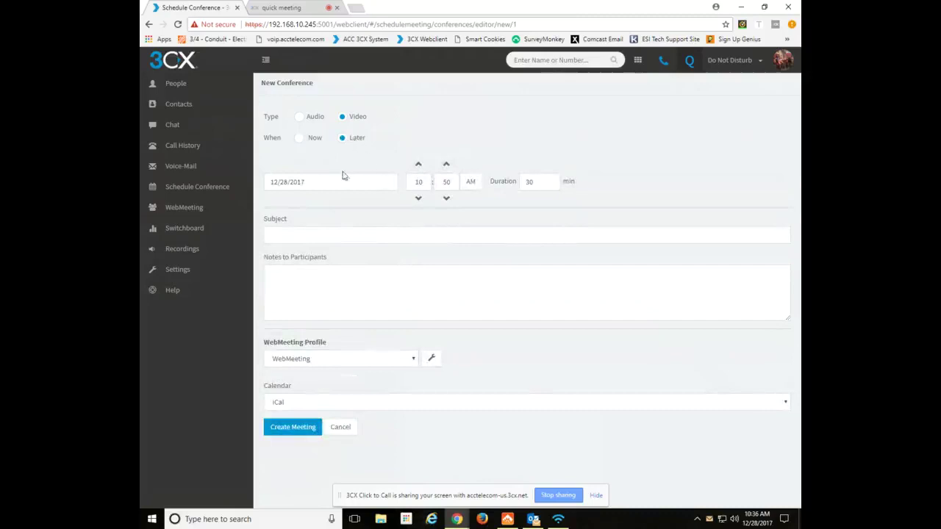
pyautogui.click(316, 180)
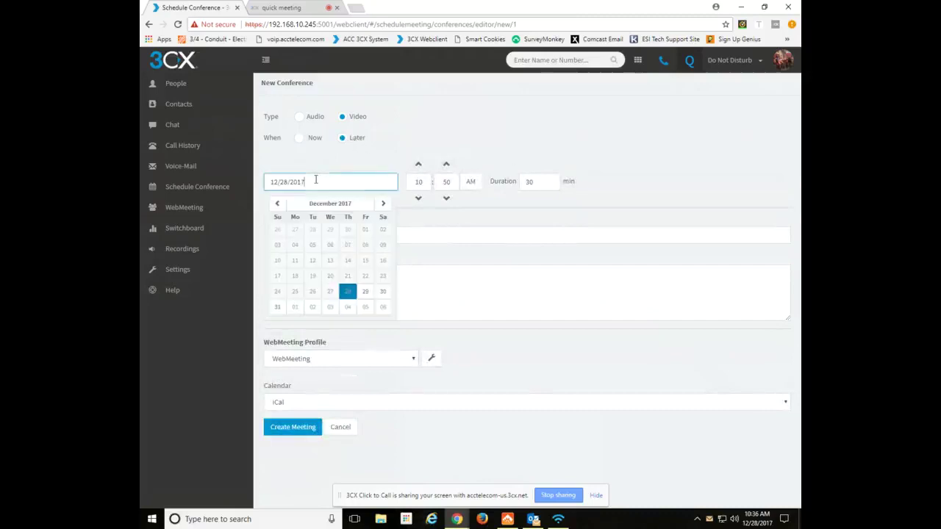
pyautogui.click(364, 291)
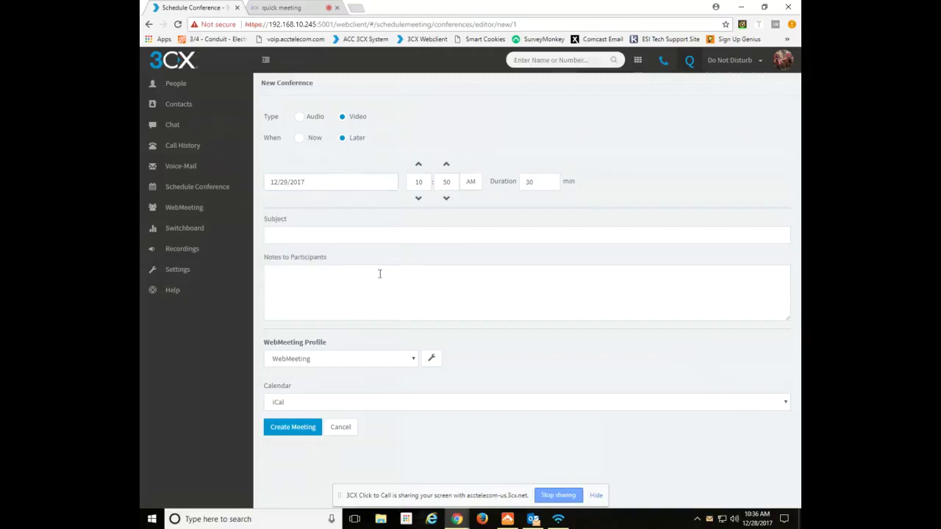
pyautogui.doubleClick(447, 182)
pyautogui.write('00')
pyautogui.click(532, 162)
# Enter subject 'Weekly meeting' and participant note 'Going over new project'.
pyautogui.click(300, 233)
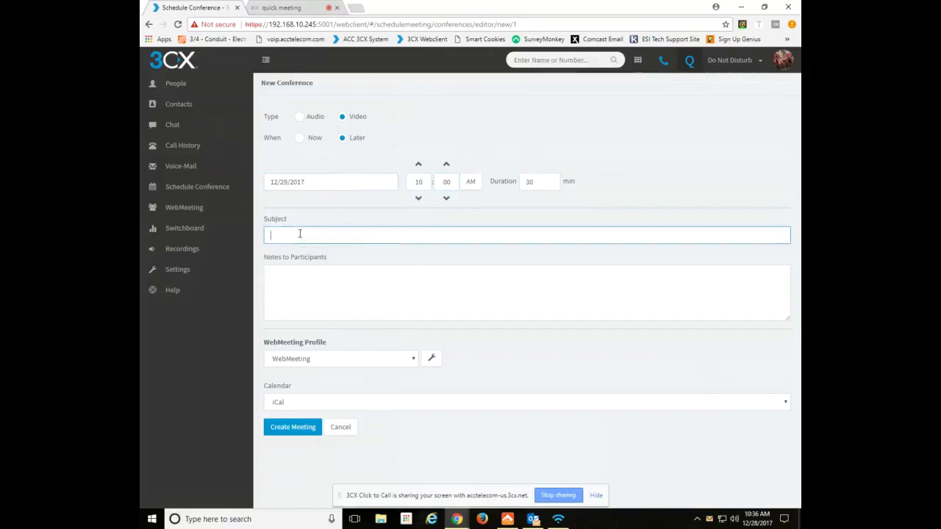
pyautogui.write('Weekly meeting')
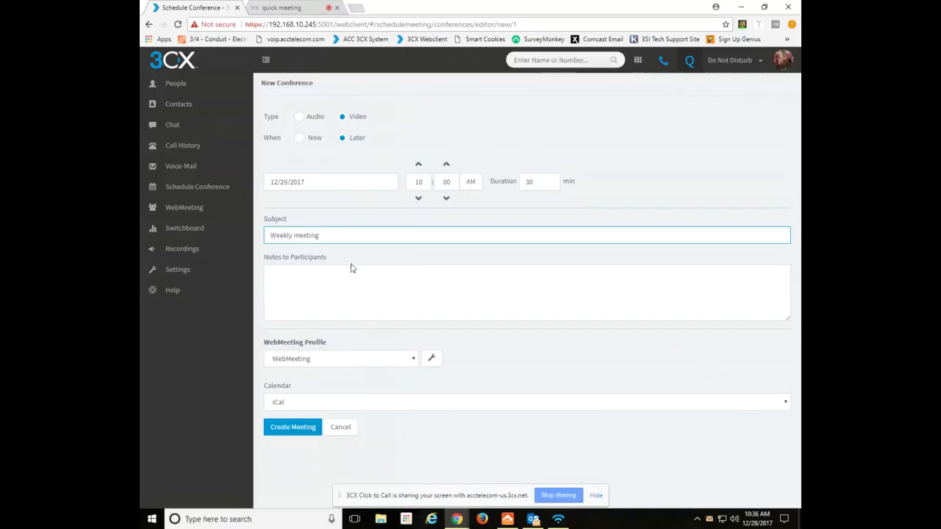
pyautogui.click(320, 278)
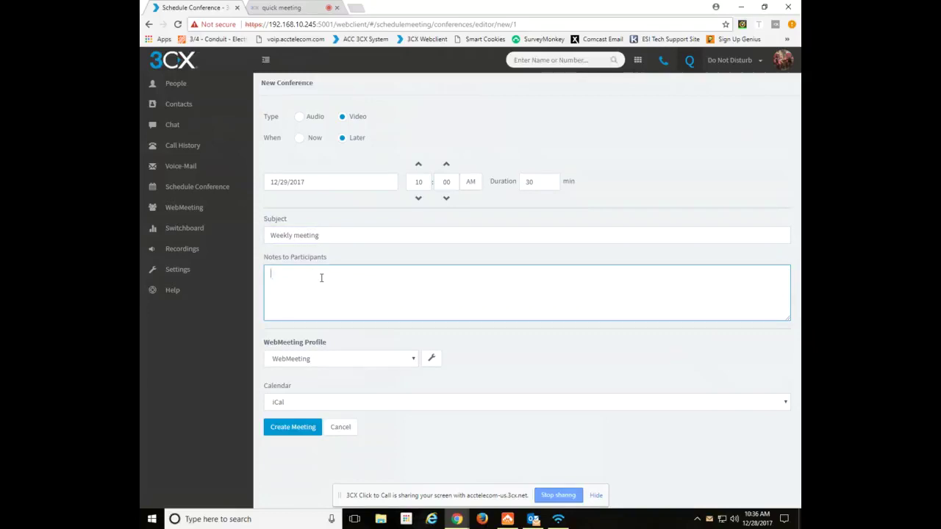
pyautogui.write('Going over new project')
# Keep the WebMeeting profile with Audio and Video still enabled at meeting start.
pyautogui.click(353, 360)
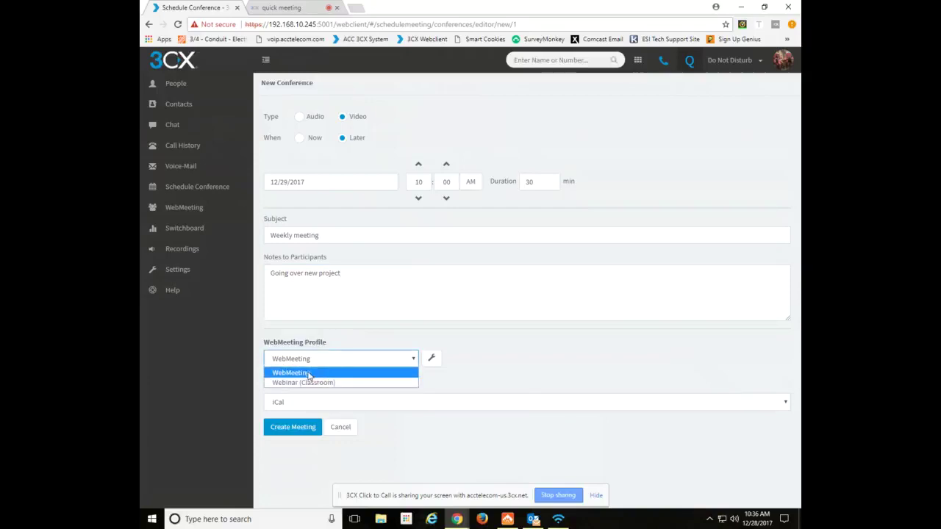
pyautogui.click(309, 374)
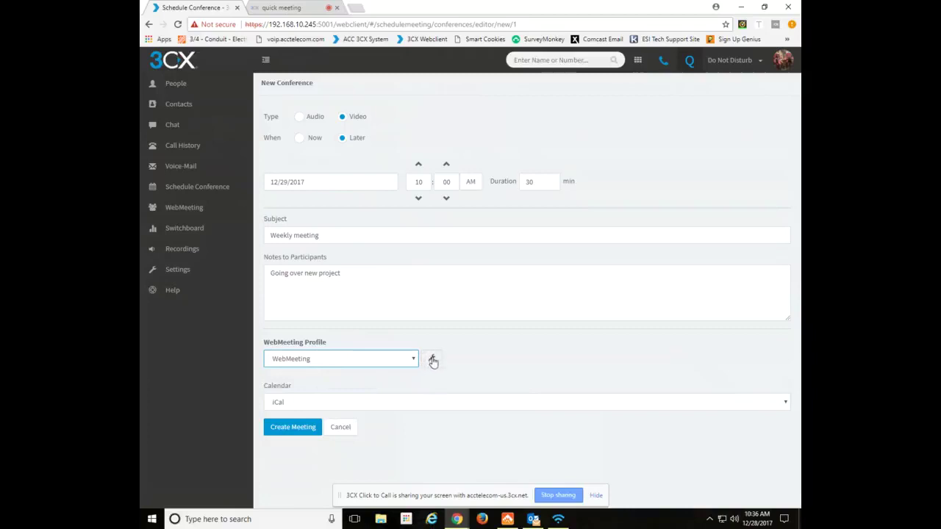
pyautogui.click(432, 360)
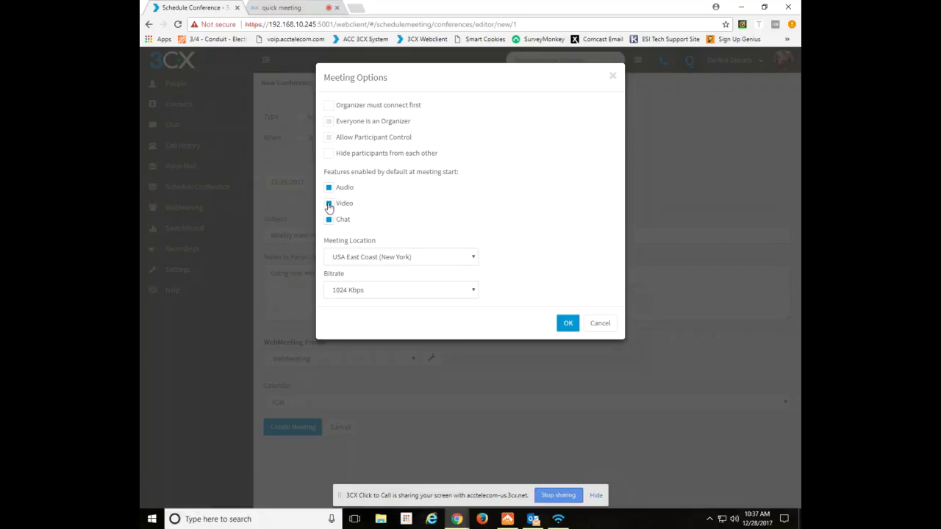
pyautogui.click(329, 204)
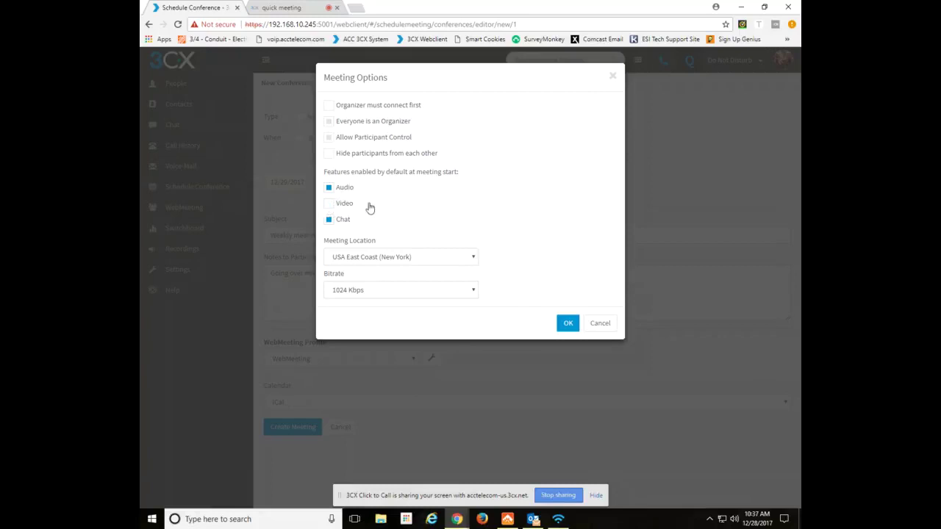
pyautogui.click(329, 188)
pyautogui.click(329, 188)
pyautogui.click(329, 203)
# Leave the bitrate at 1024 Kbps and accept the WebMeeting options.
pyautogui.click(373, 298)
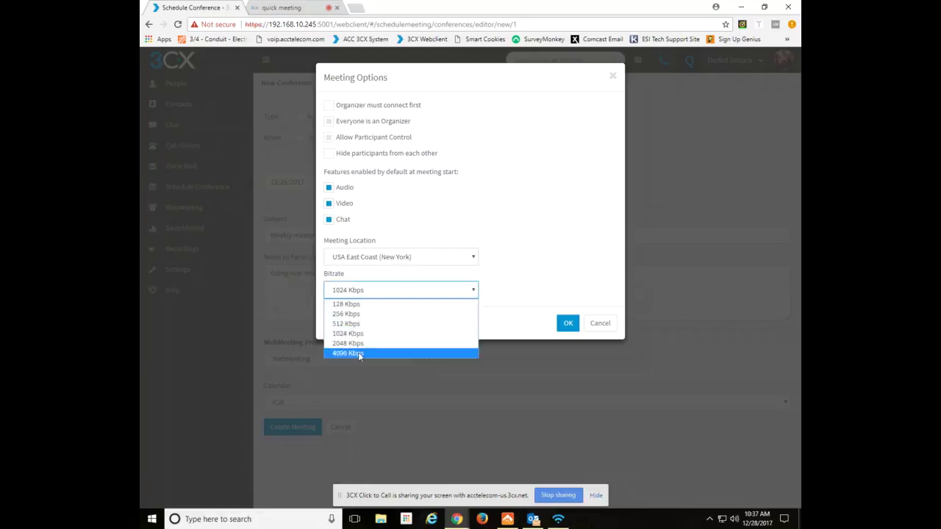
pyautogui.click(516, 285)
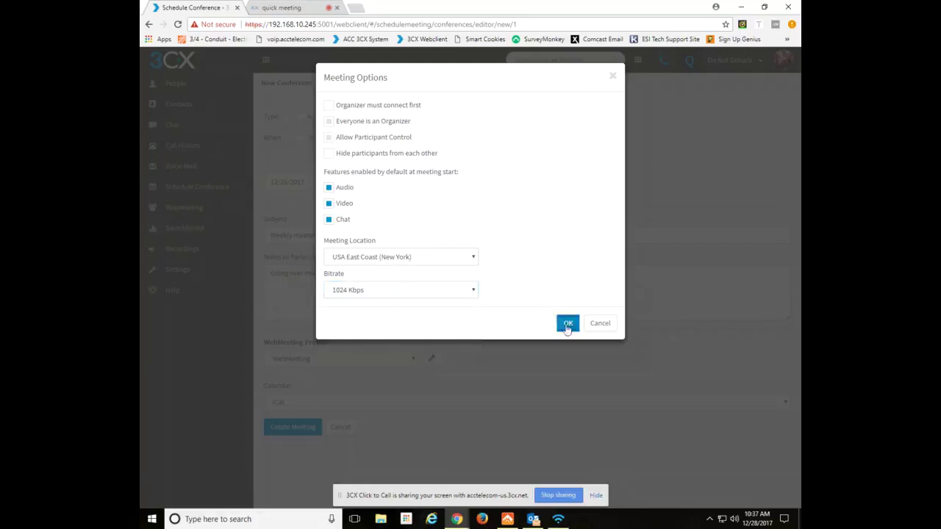
pyautogui.click(568, 322)
pyautogui.click(408, 359)
# Switch to Webinar (Classroom) with organizer connecting first and participants hidden from each other.
pyautogui.click(340, 383)
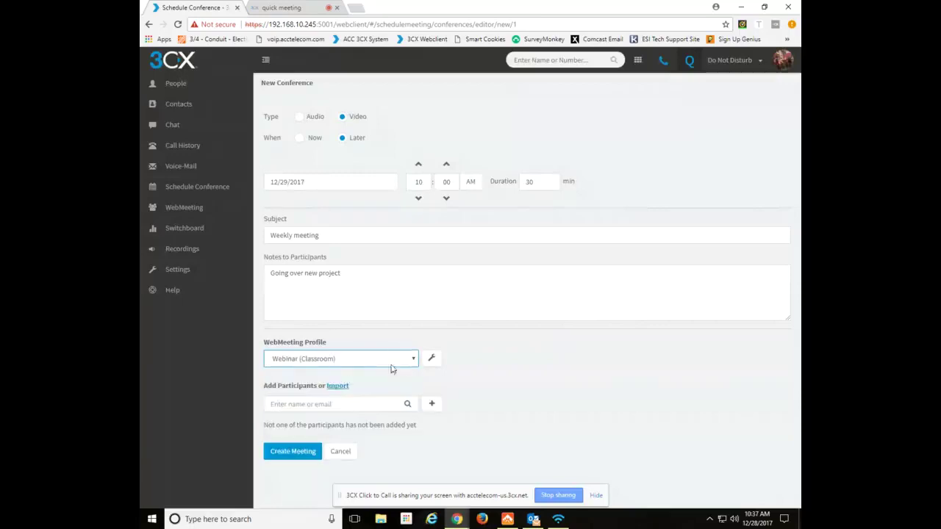
pyautogui.click(432, 358)
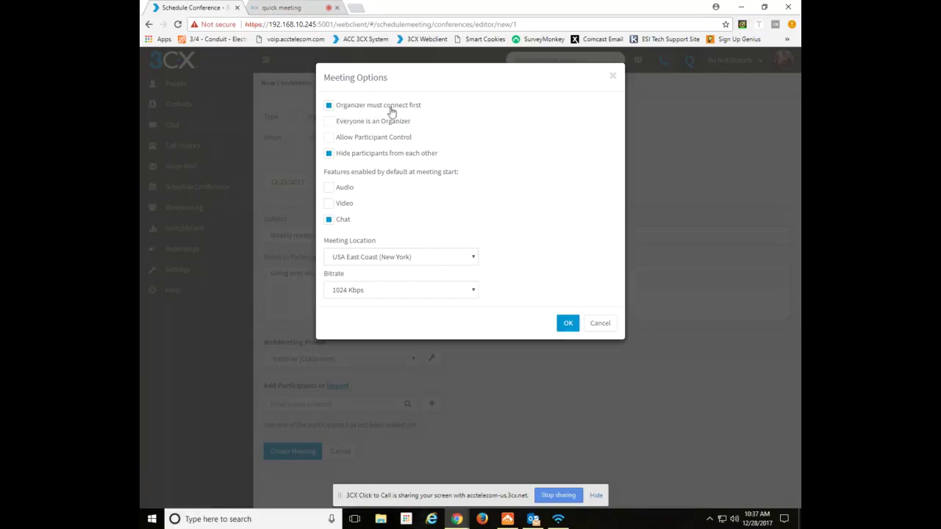
pyautogui.click(330, 110)
pyautogui.click(329, 155)
pyautogui.click(329, 155)
# Leave audio and video disabled at start so only Chat is enabled.
pyautogui.click(329, 189)
pyautogui.click(330, 205)
pyautogui.click(329, 187)
pyautogui.click(329, 203)
# Accept the webinar options, return to the WebMeeting profile and keep iCal as calendar.
pyautogui.click(568, 324)
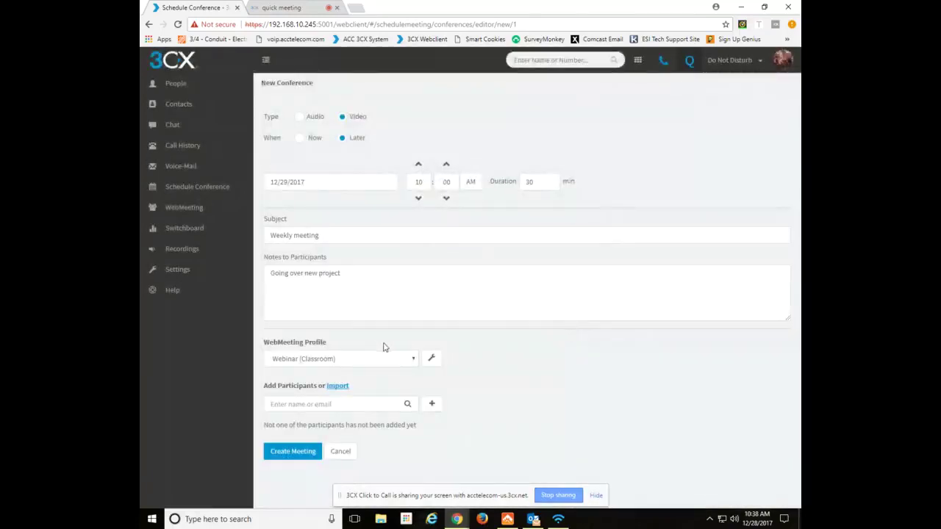
pyautogui.click(409, 358)
pyautogui.click(314, 369)
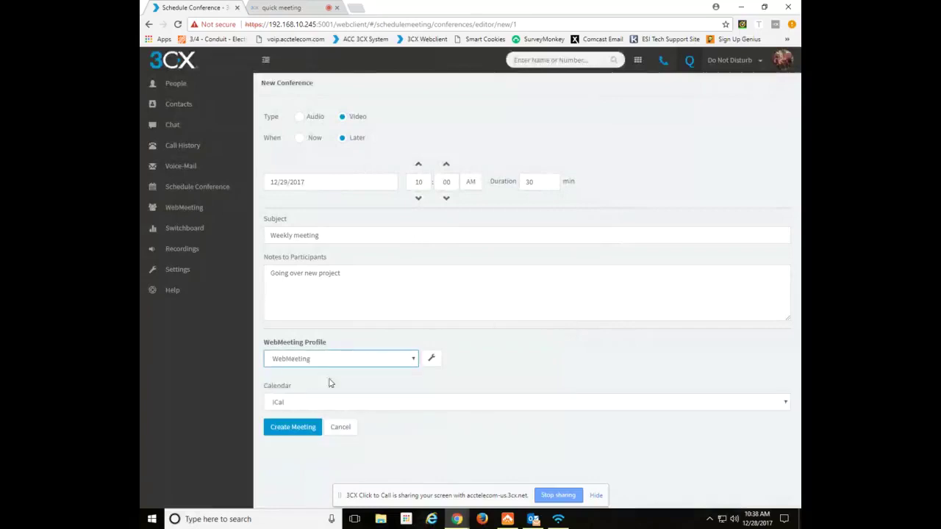
pyautogui.click(297, 404)
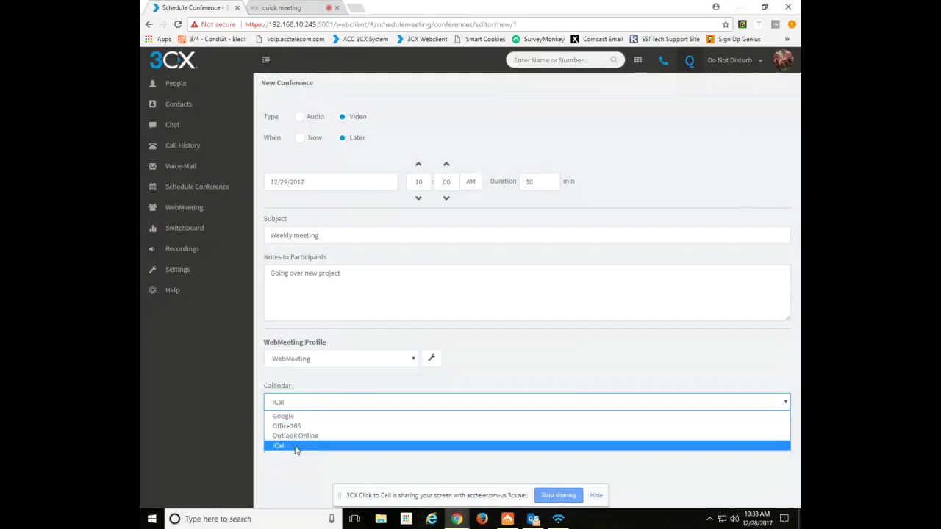
pyautogui.click(291, 447)
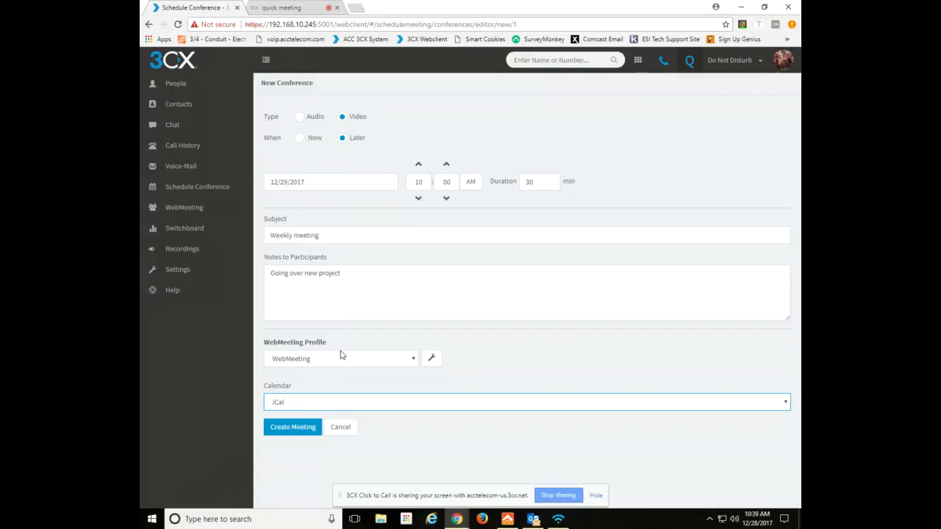
pyautogui.click(327, 359)
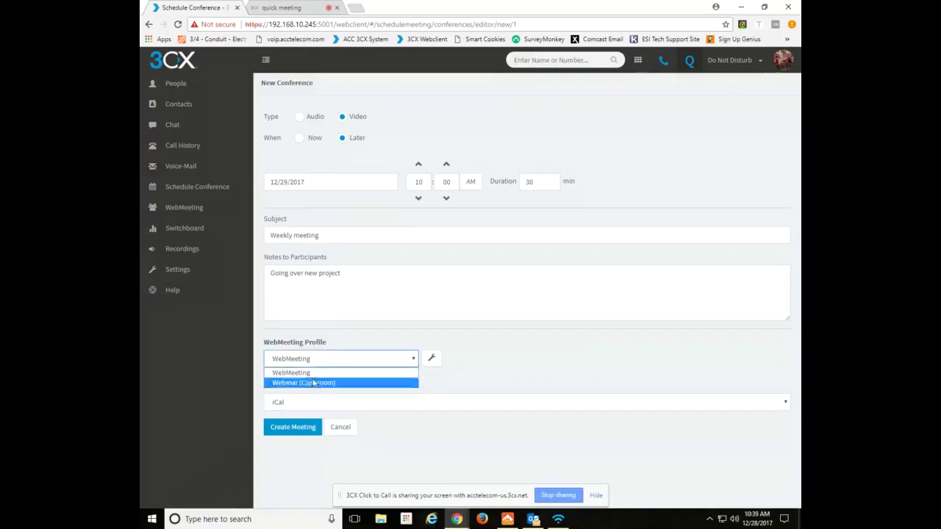
pyautogui.click(314, 380)
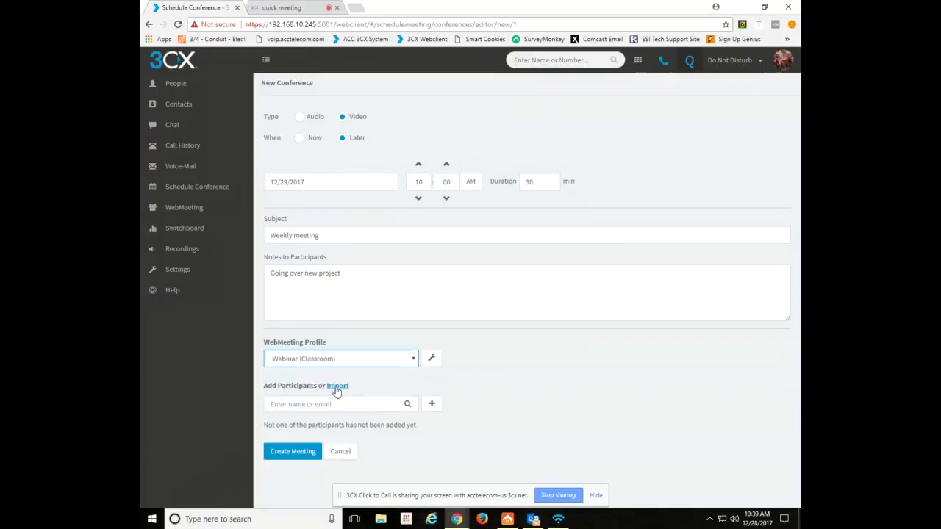
pyautogui.click(320, 404)
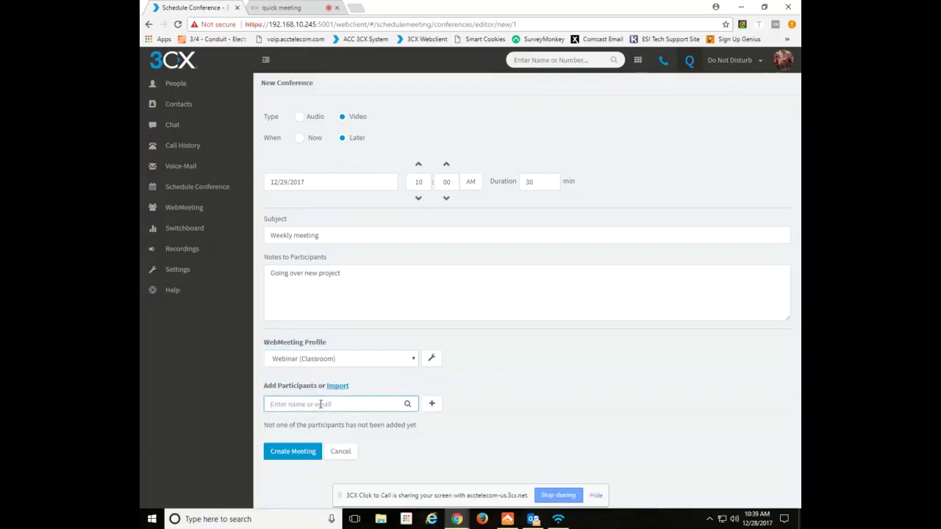
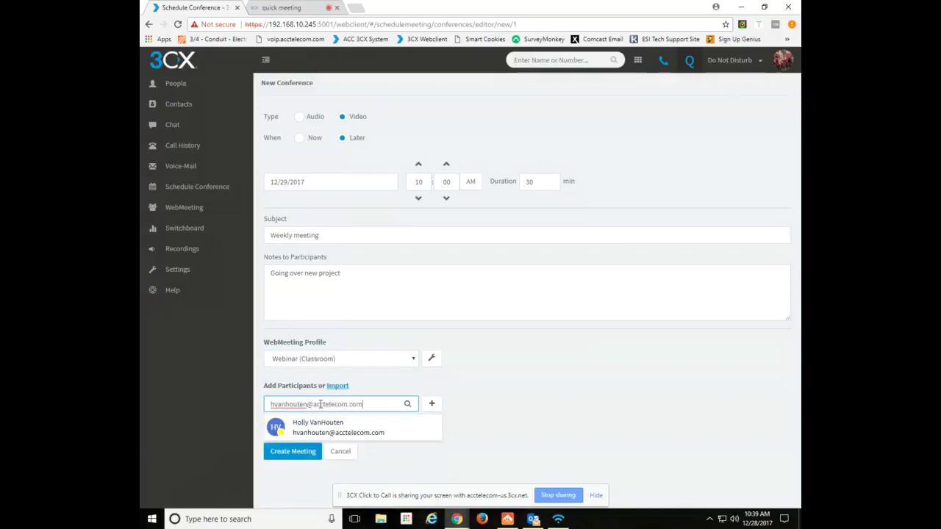
pyautogui.click(431, 404)
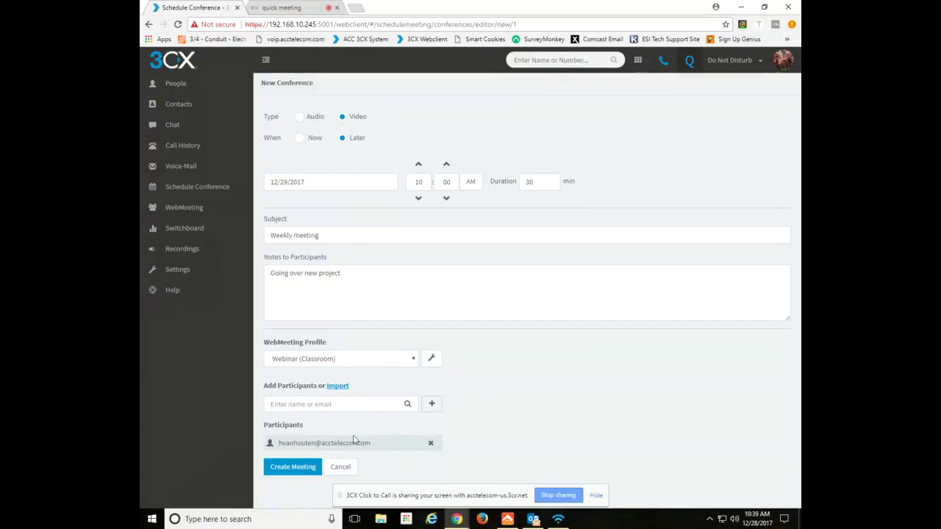
pyautogui.click(432, 444)
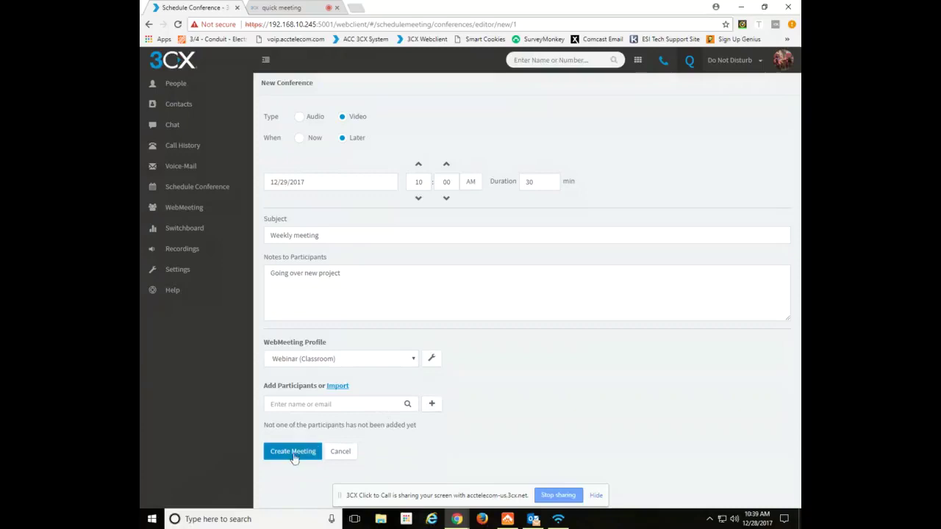
pyautogui.click(323, 362)
# Create the WebMeeting conference and save Weekly meeting.ics to the Desktop.
pyautogui.click(313, 373)
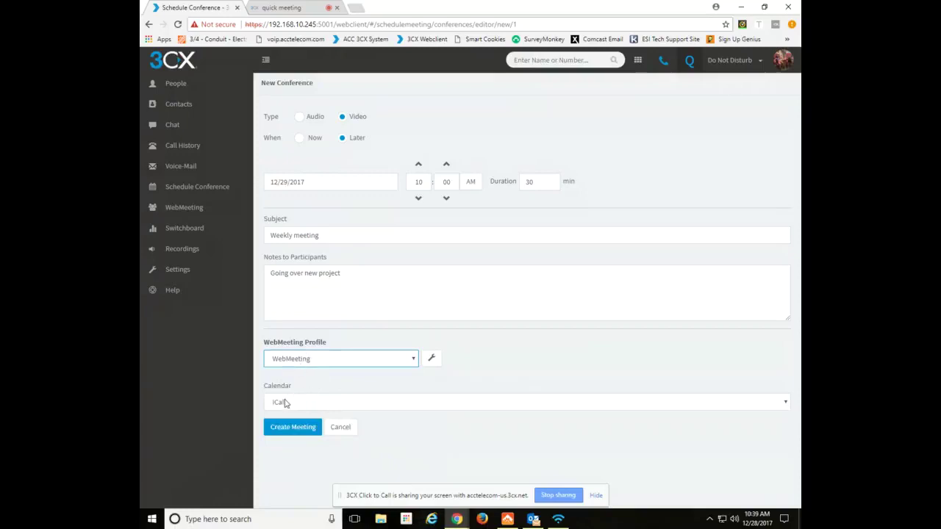
pyautogui.click(288, 429)
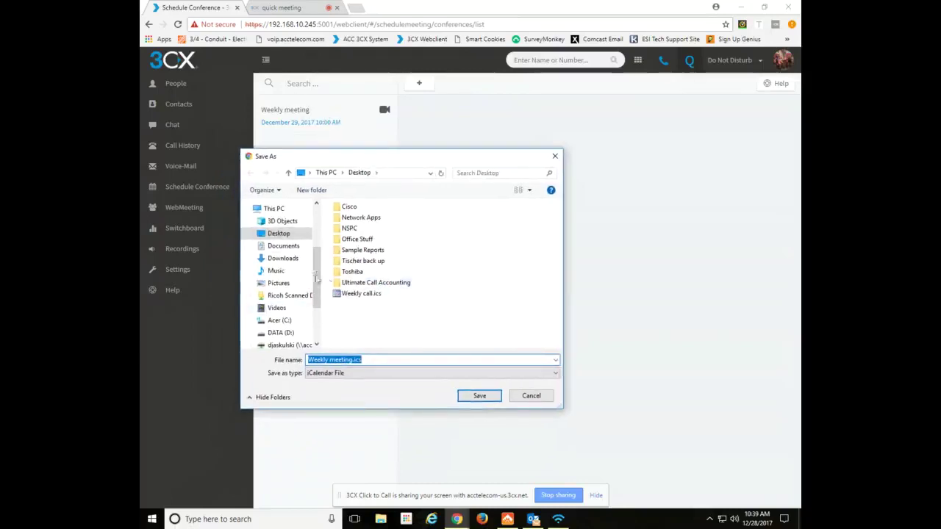
pyautogui.click(280, 235)
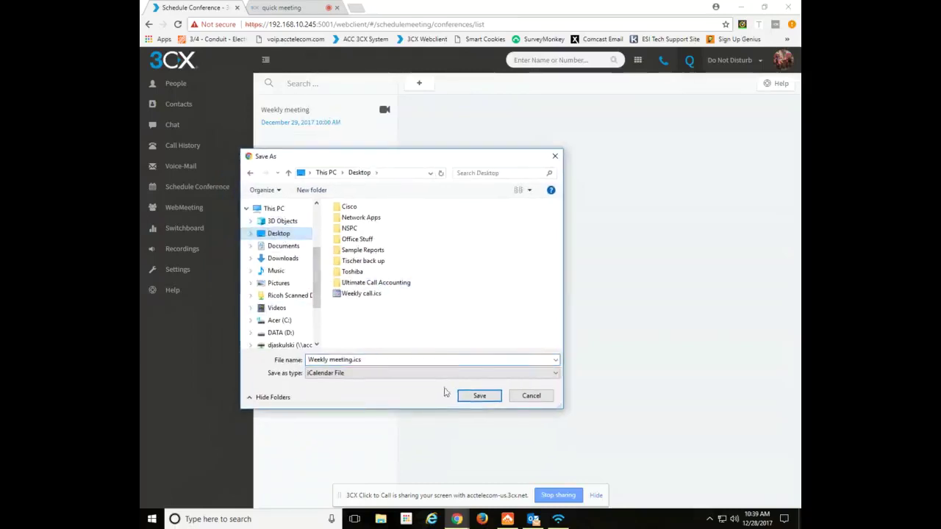
pyautogui.click(479, 397)
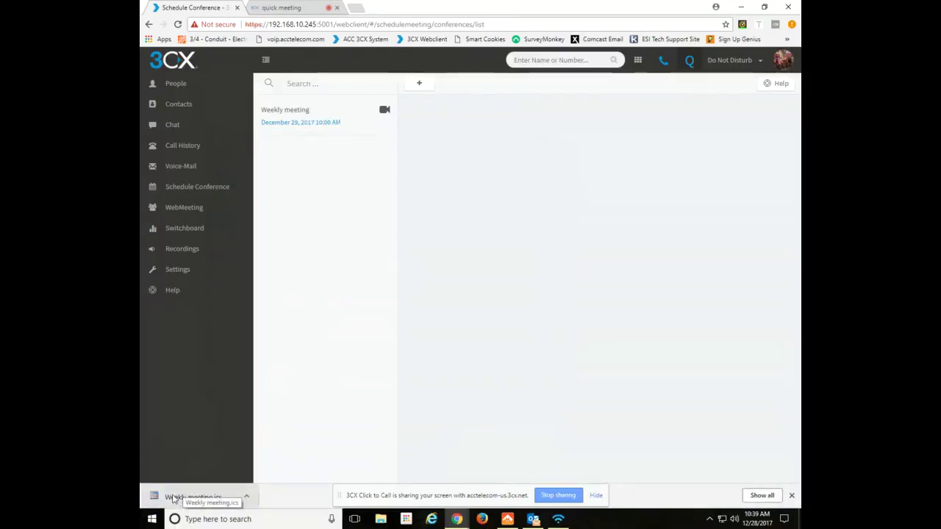
# Open Weekly meeting.ics in Outlook, review the appointment, and Save & Close it.
pyautogui.click(174, 500)
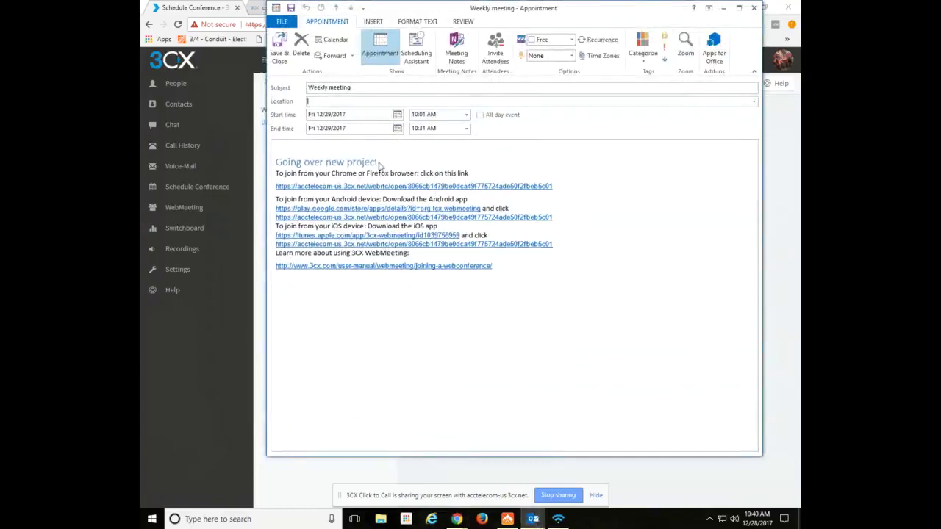
pyautogui.moveTo(385, 163); pyautogui.dragTo(287, 165)
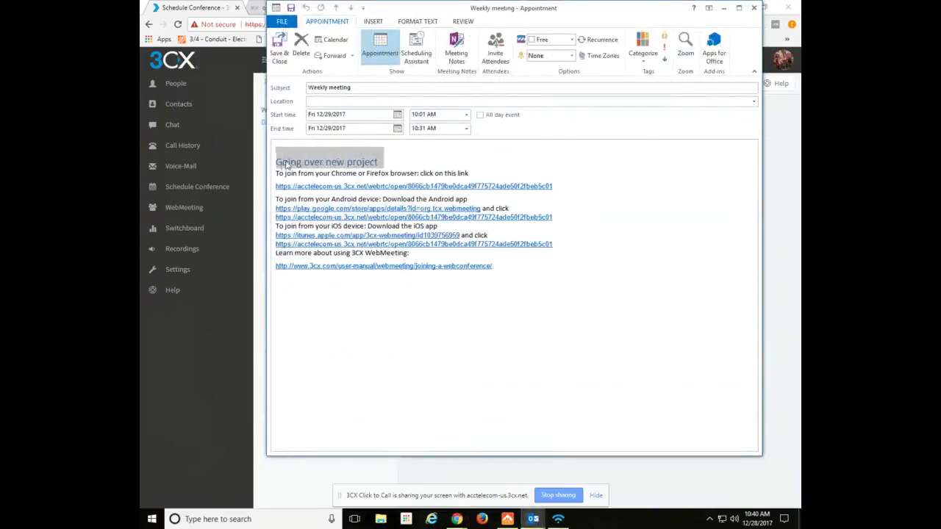
pyautogui.click(457, 157)
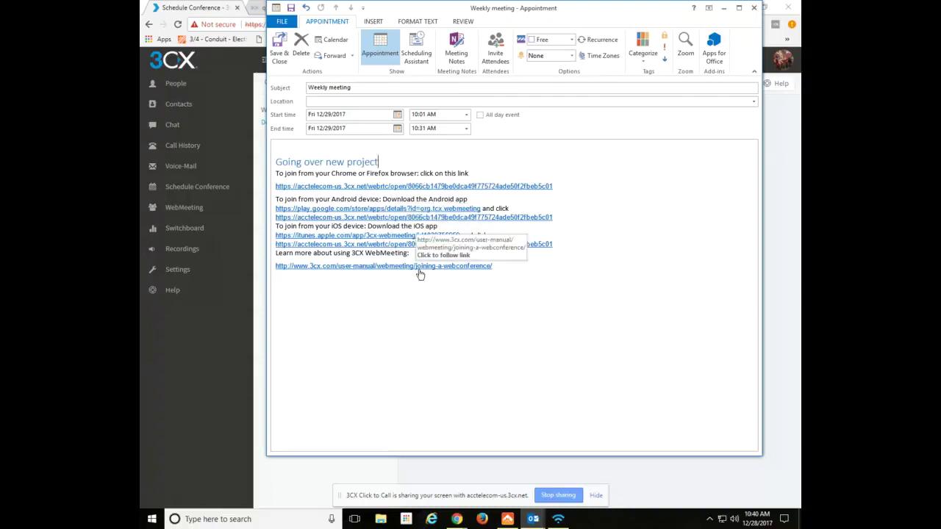
pyautogui.click(282, 47)
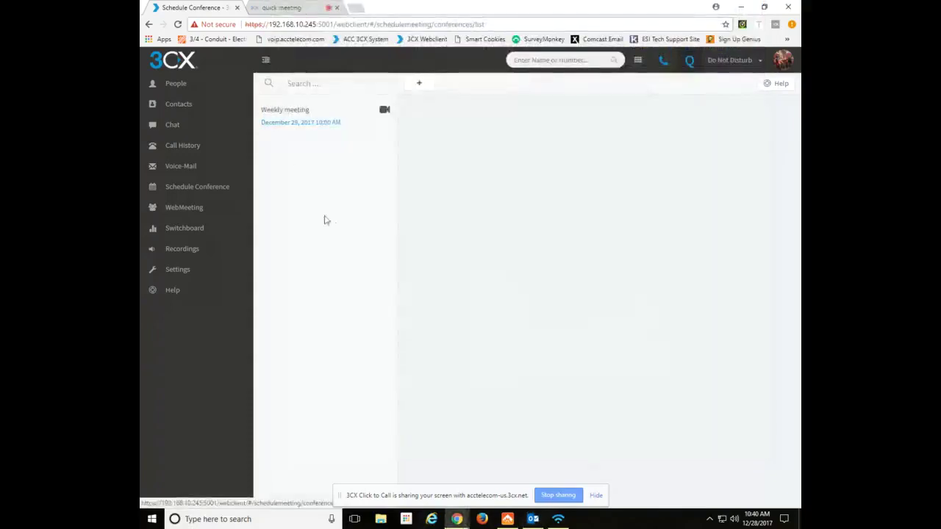
pyautogui.click(533, 518)
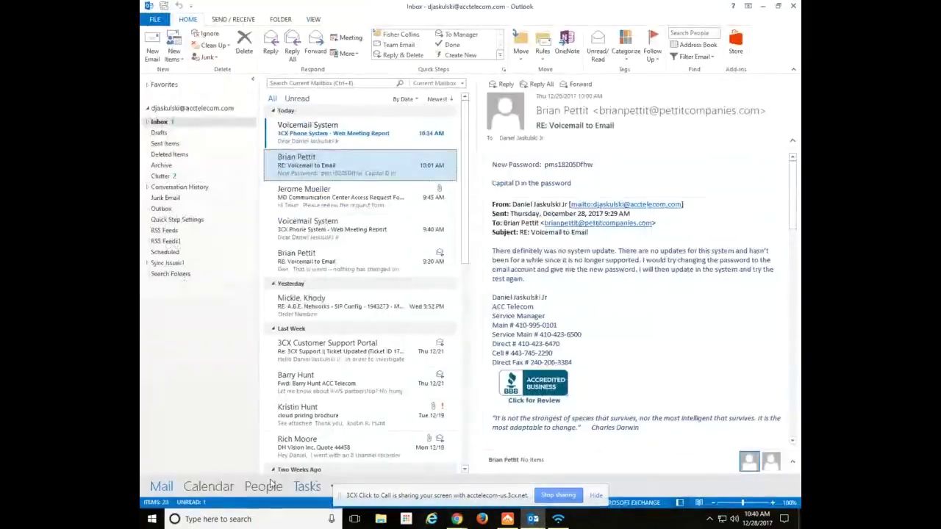
pyautogui.click(208, 486)
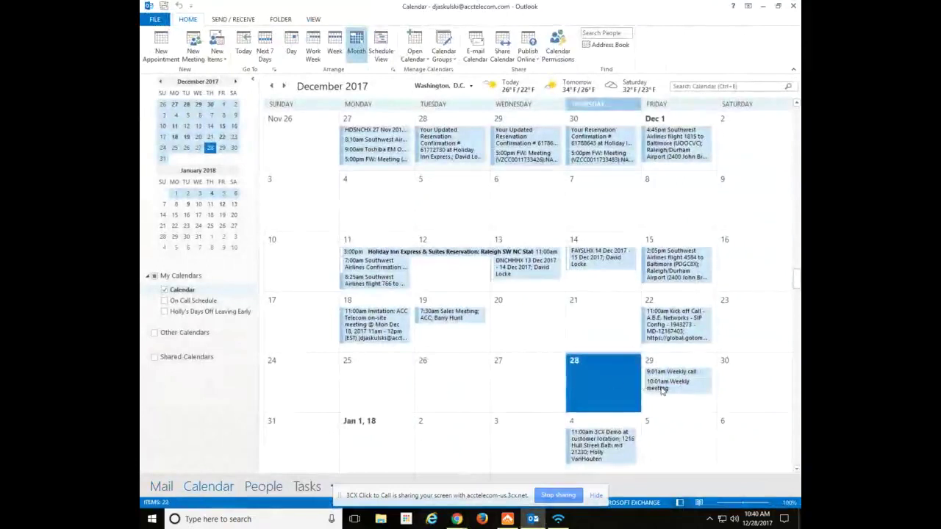
pyautogui.doubleClick(665, 384)
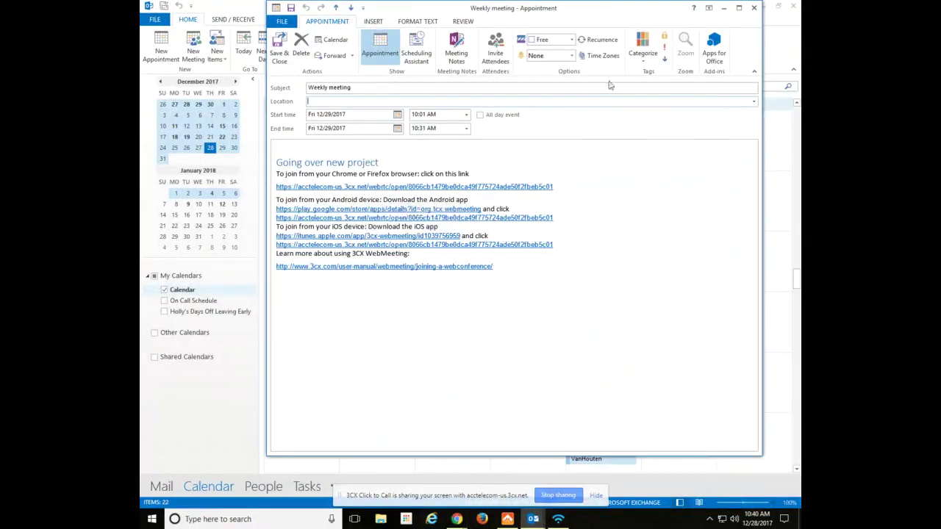
pyautogui.click(754, 9)
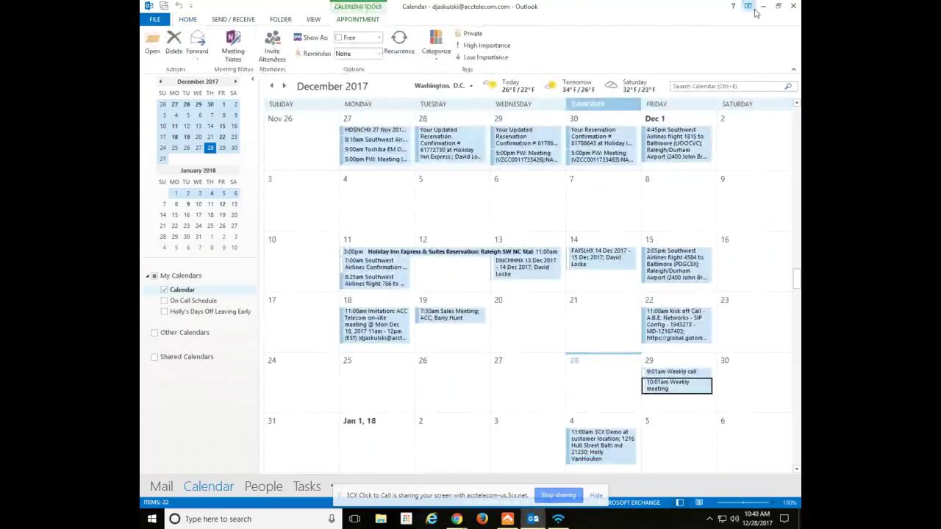
pyautogui.click(163, 486)
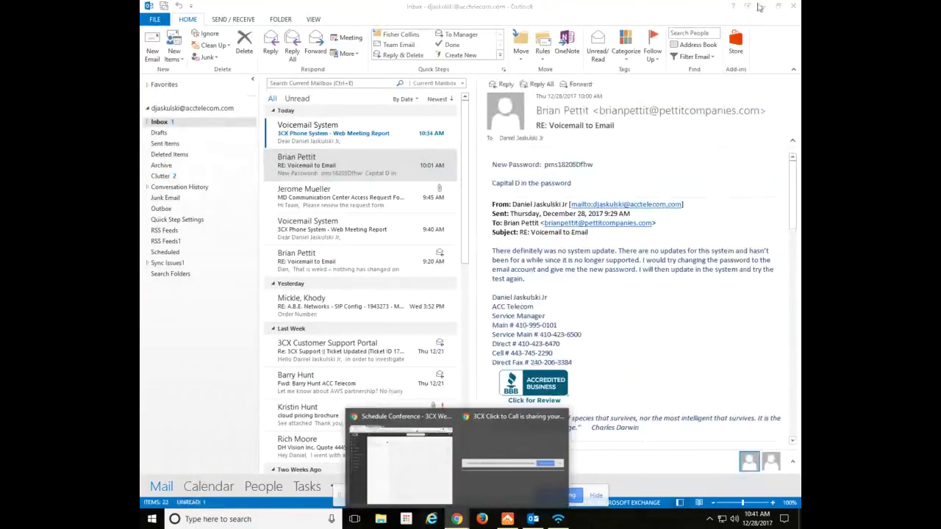
# Open the Weekly meeting entry in the 3CX conference list to view its details.
pyautogui.hotkey('alt', 'Tab')
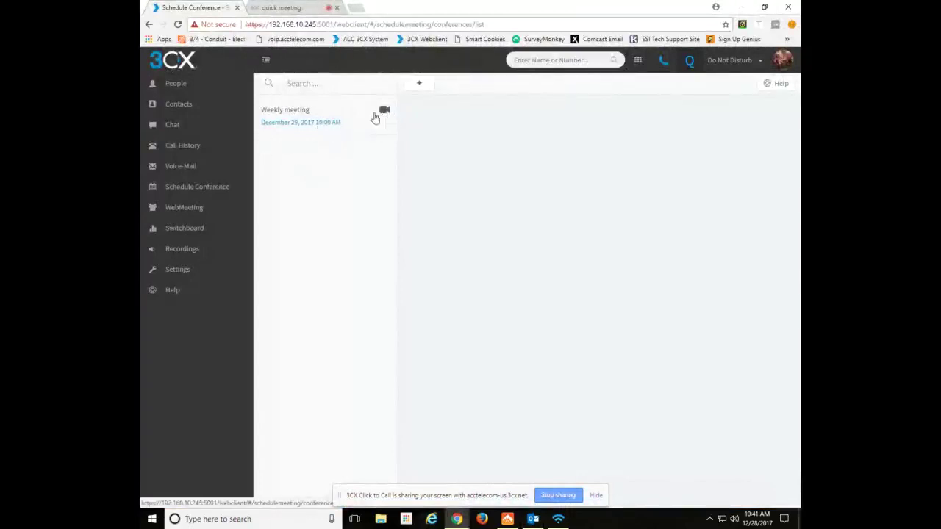
pyautogui.click(341, 122)
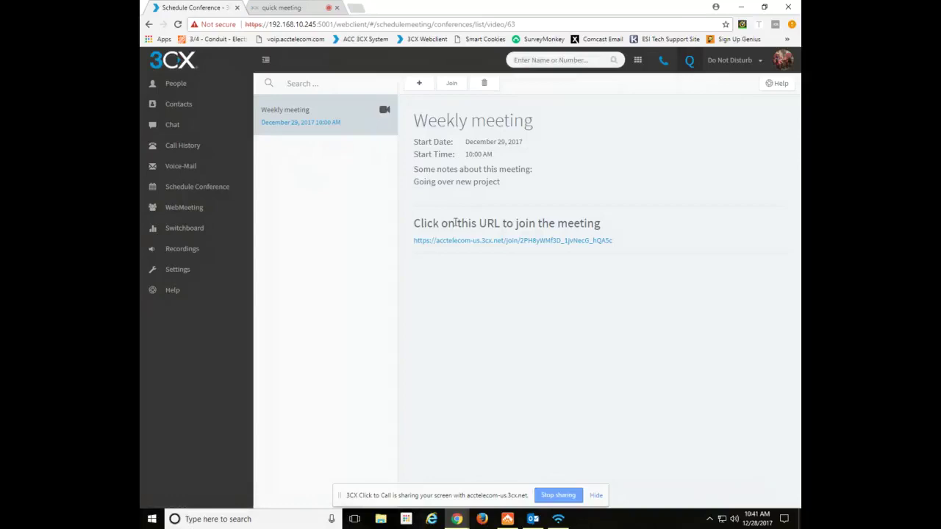
pyautogui.click(560, 521)
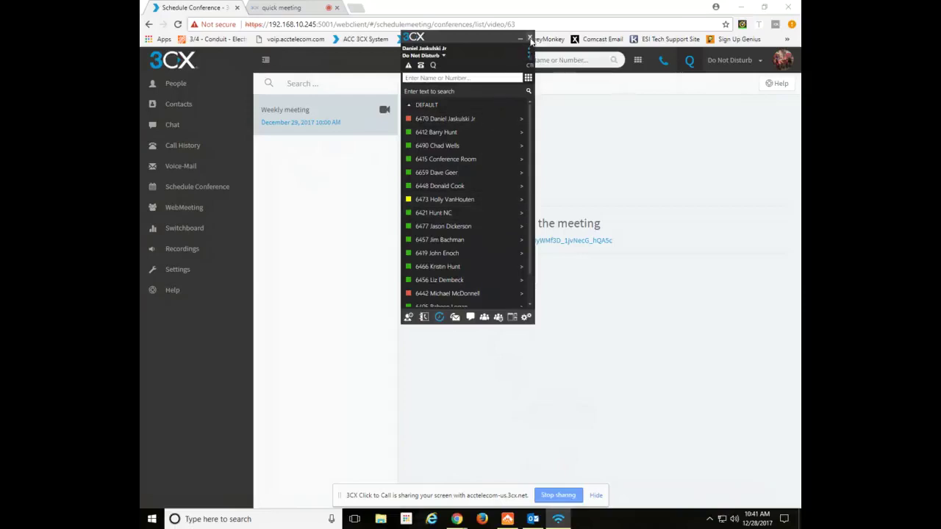
pyautogui.click(529, 38)
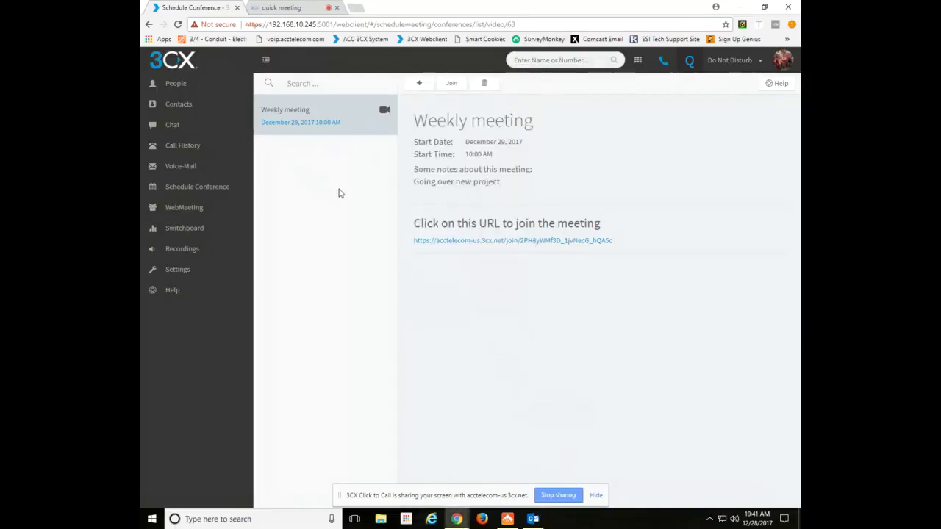